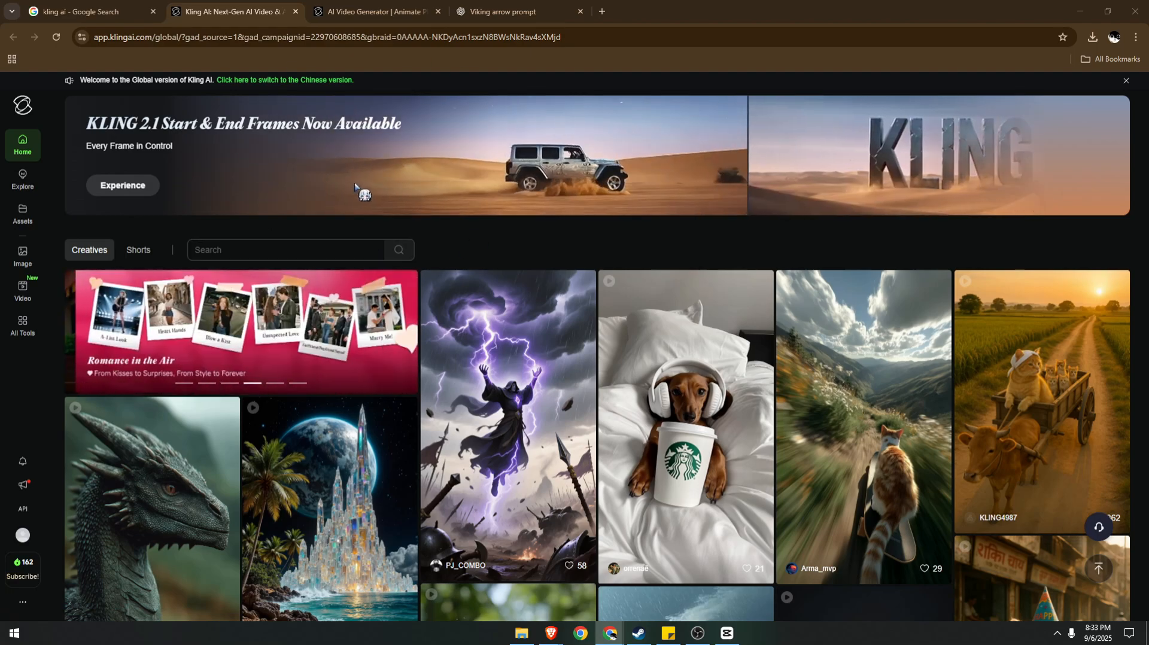
Look over the Google results for kling ai and the Creatives gallery on the Kling AI home page
click(90, 11)
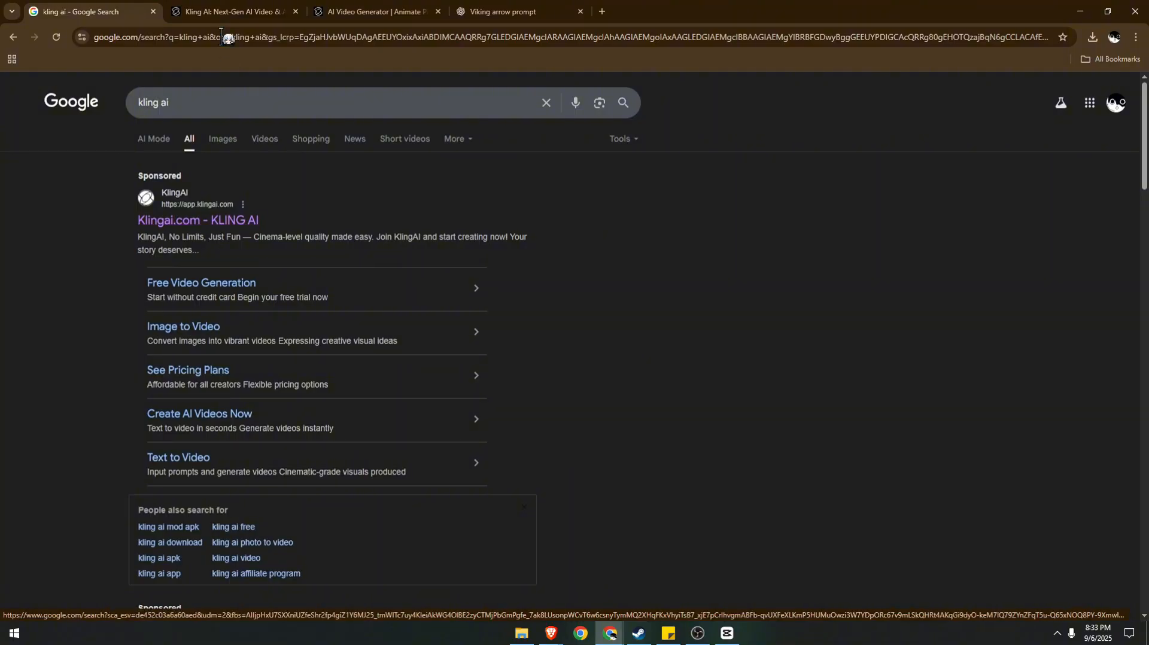
click(231, 12)
scroll(382, 446, down, 5)
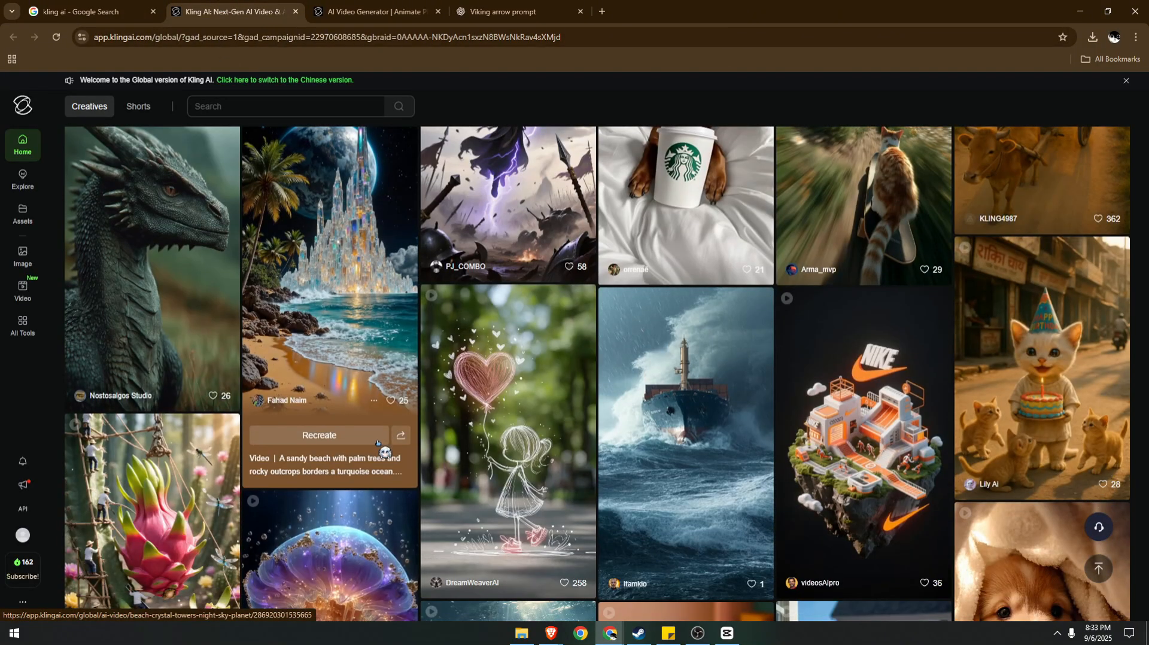
scroll(377, 446, up, 5)
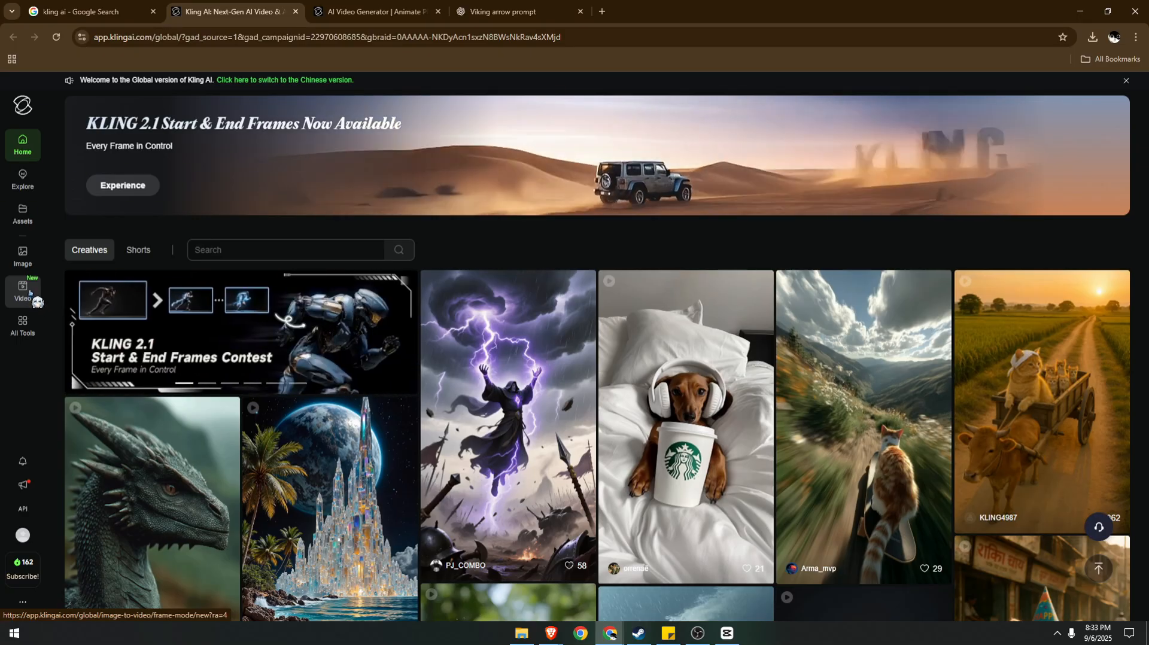
In the Image to Video generator, upload the two Viking images from the Downloads folder as the start and end frames
click(363, 11)
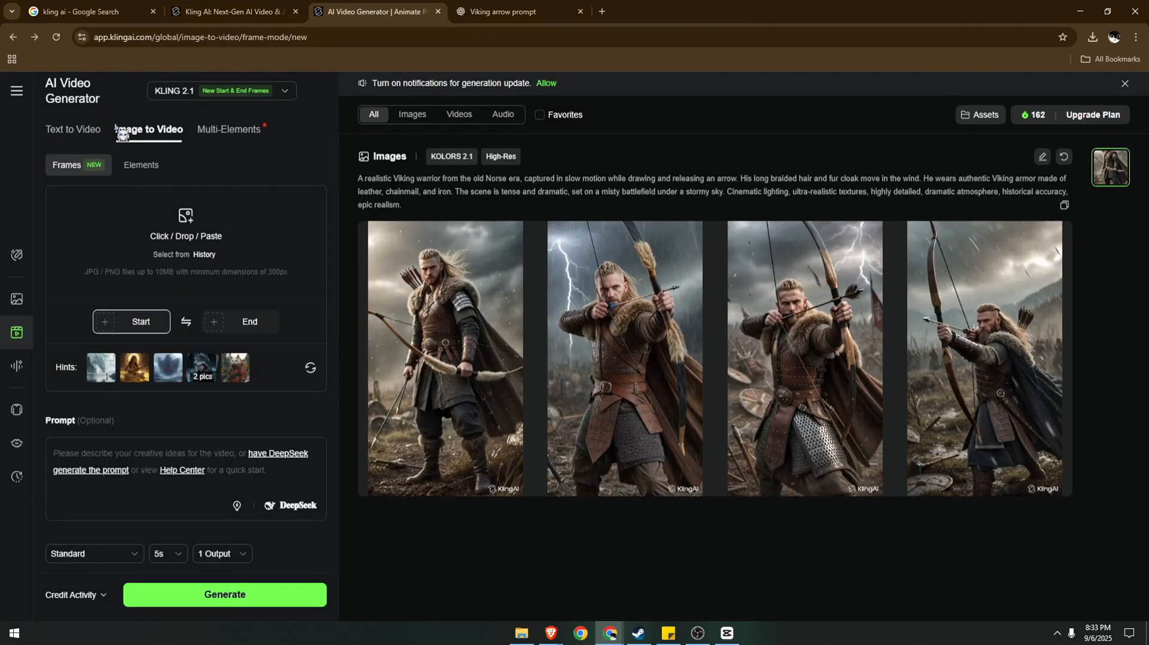
click(182, 234)
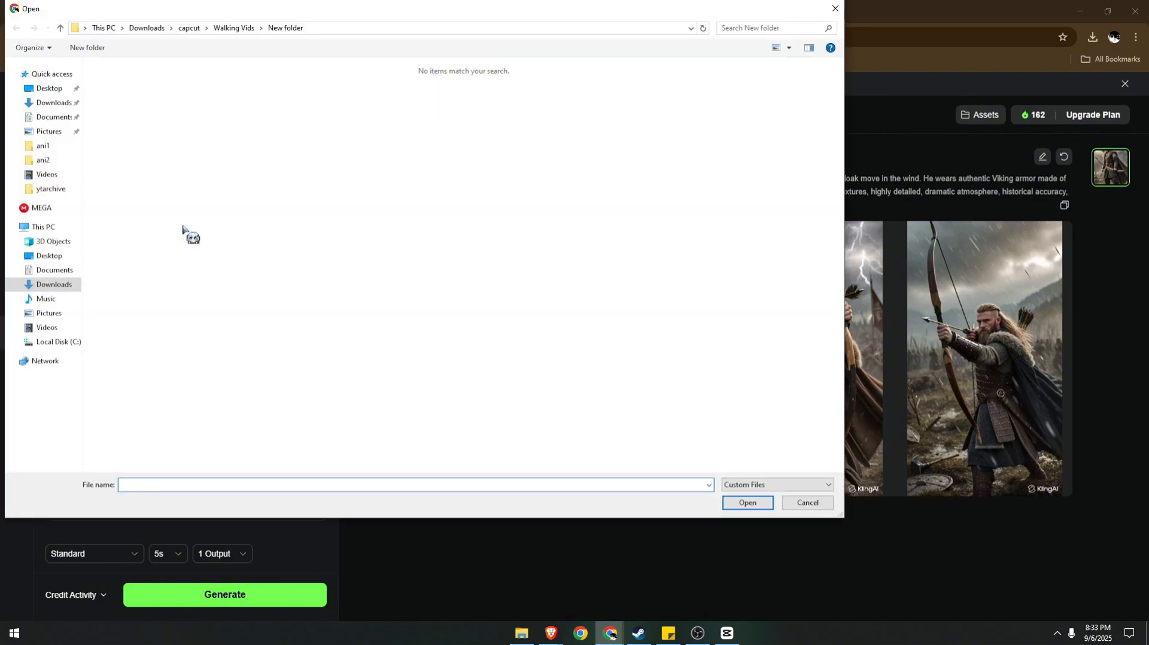
click(148, 30)
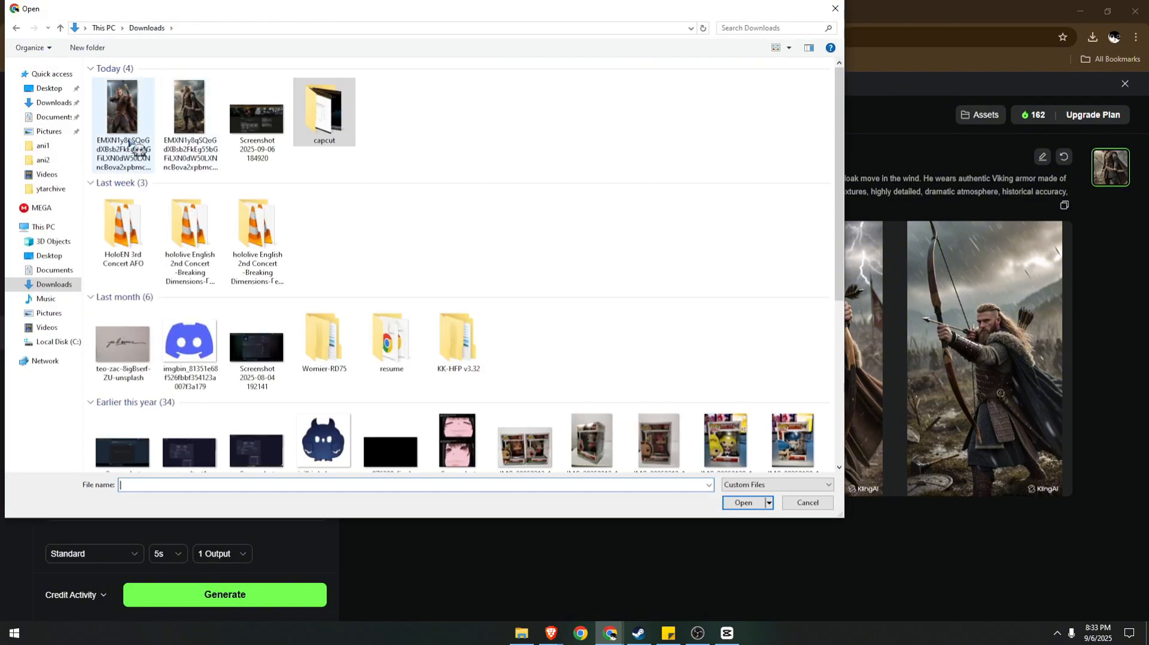
click(191, 134)
ctrl+click(123, 141)
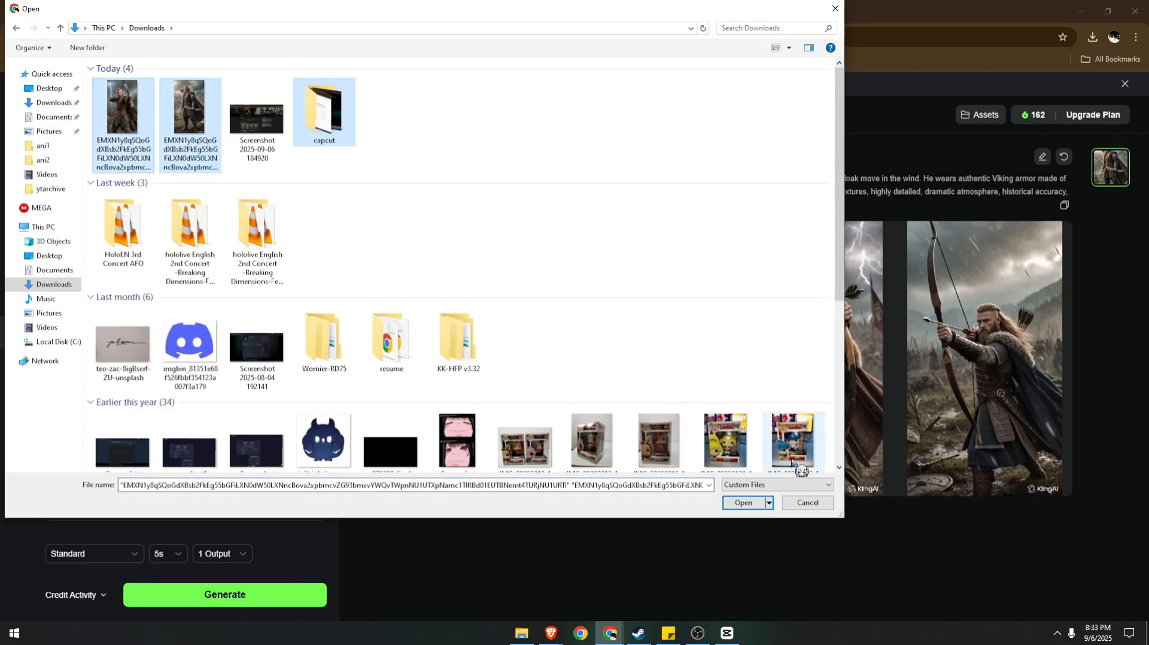
click(745, 502)
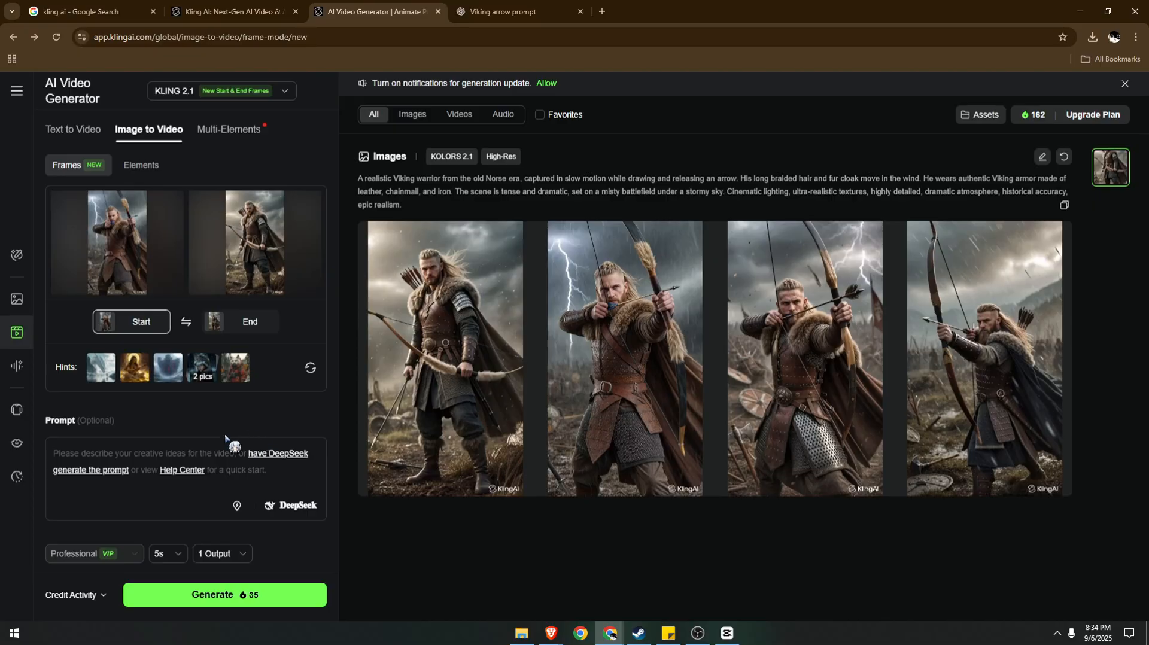
Switch to the ChatGPT conversation "Viking arrow prompt" and locate the Kling AI video prompt
scroll(226, 440, down, 4)
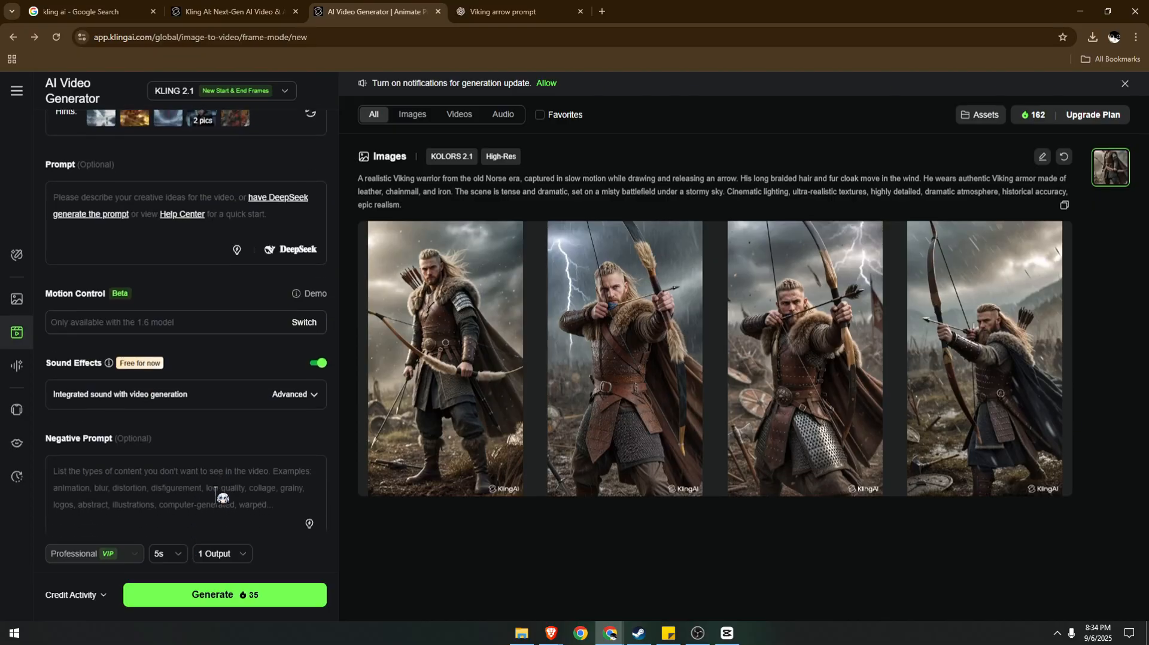
scroll(222, 473, up, 5)
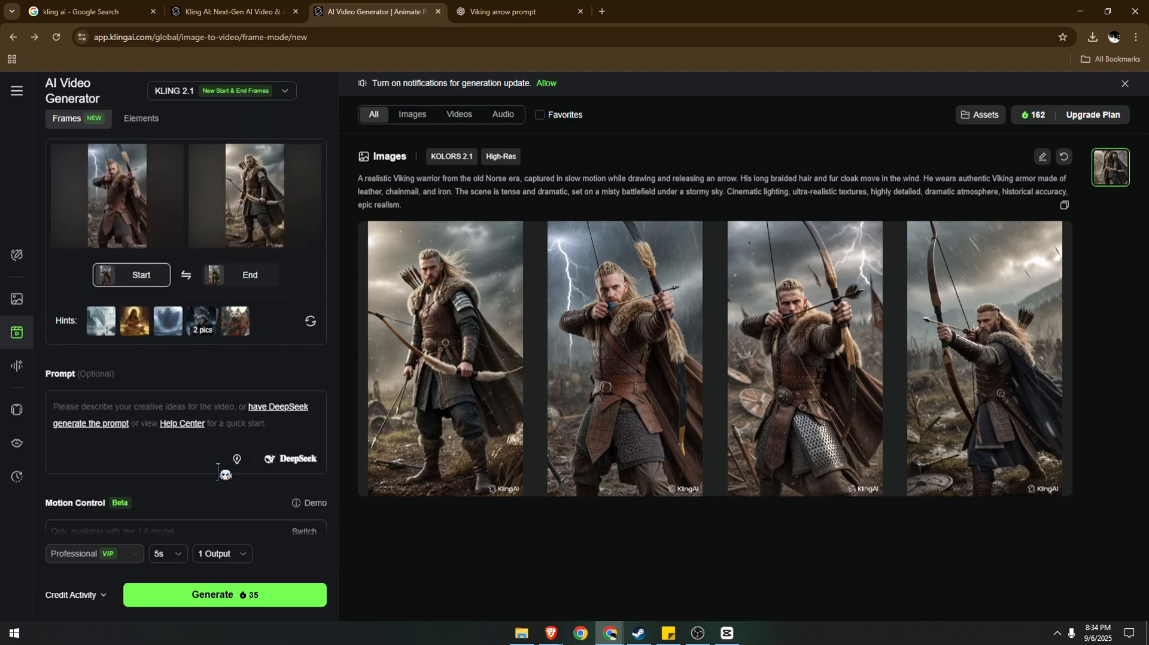
scroll(219, 471, down, 3)
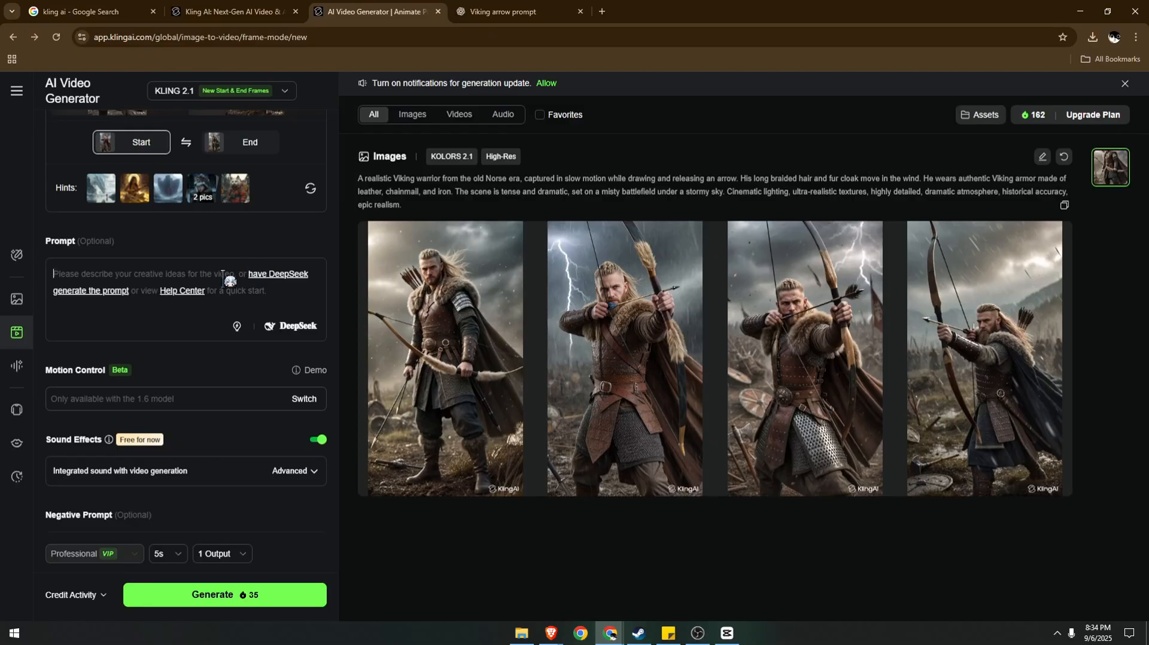
mouse_move(442, 258)
mouse_move(488, 17)
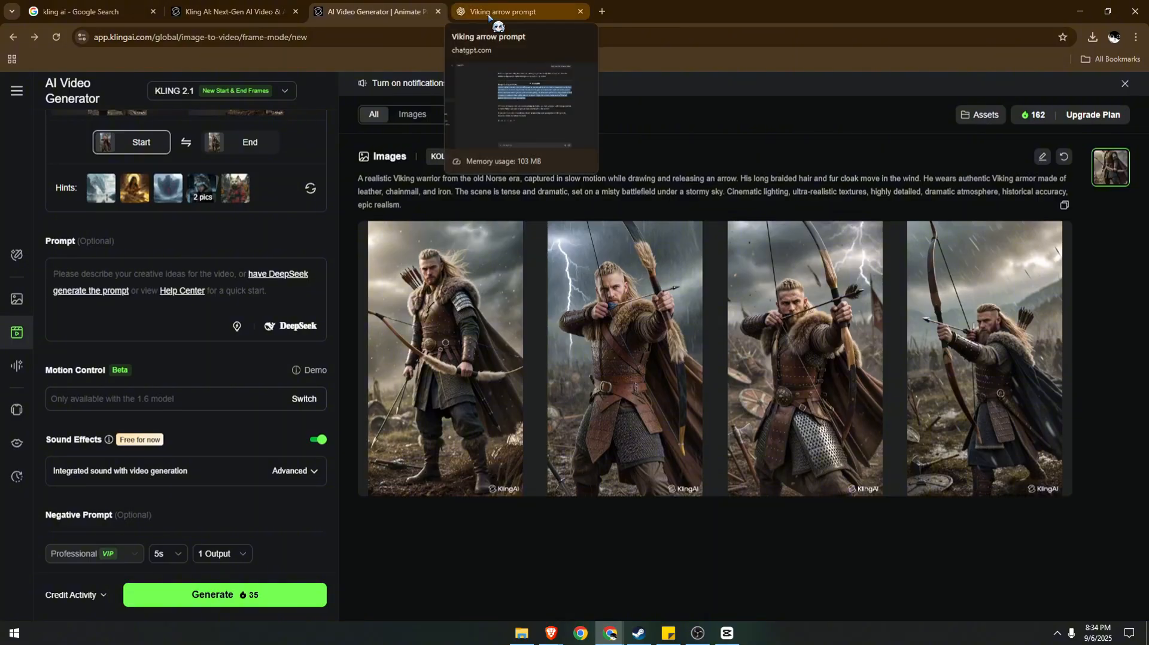
click(488, 17)
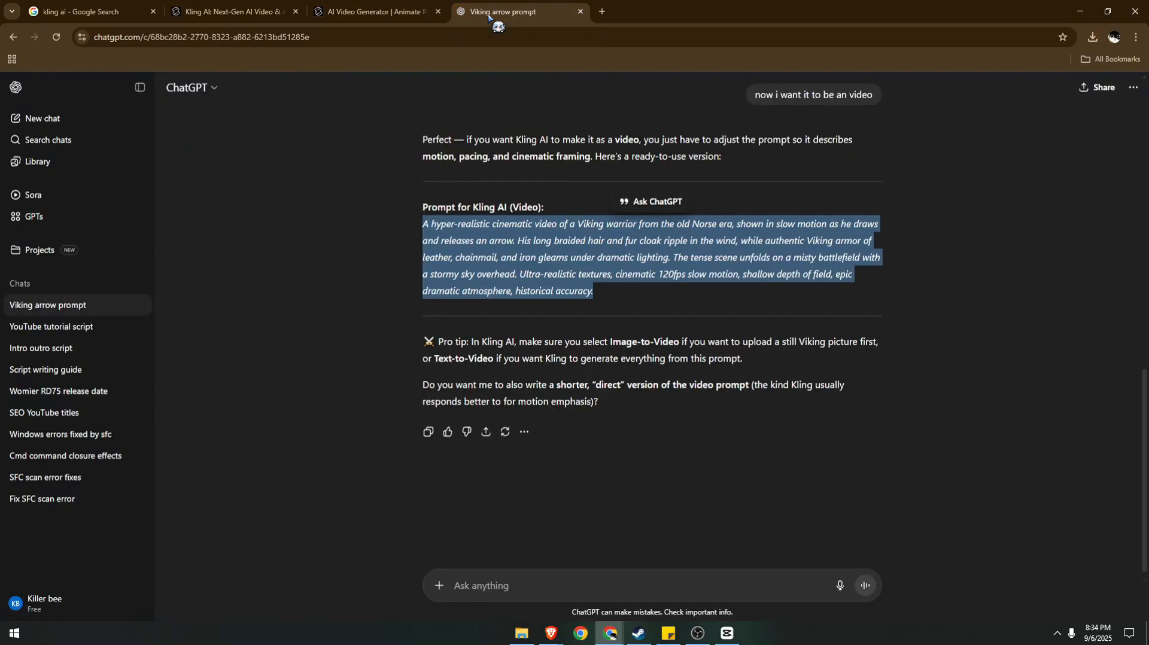
scroll(994, 450, up, 2)
scroll(993, 450, down, 2)
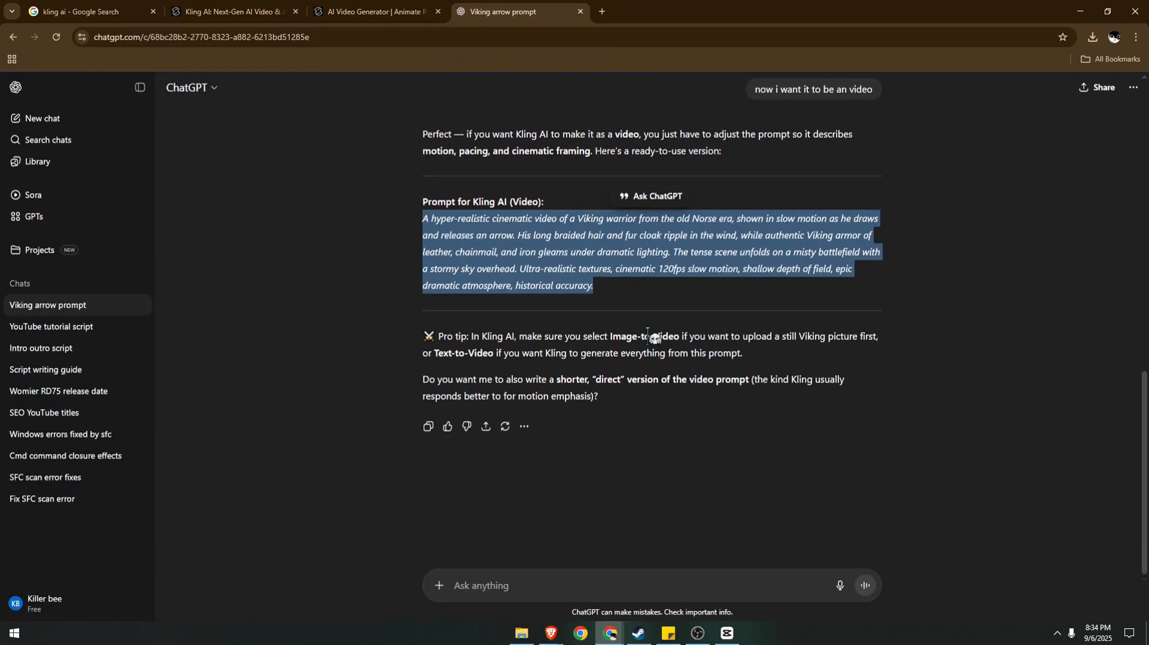
Copy the hyper-realistic Viking warrior prompt from ChatGPT and paste it as the prompt in Kling AI's video generator
click(597, 238)
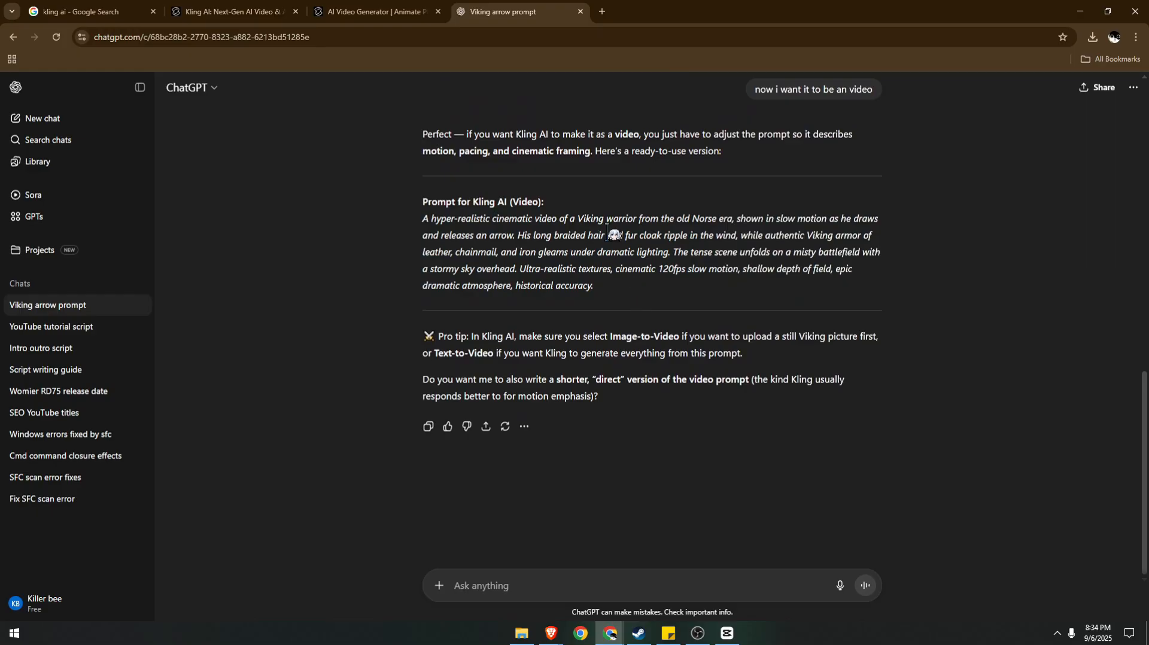
triple_click(606, 233)
right_click(616, 233)
click(628, 246)
click(371, 12)
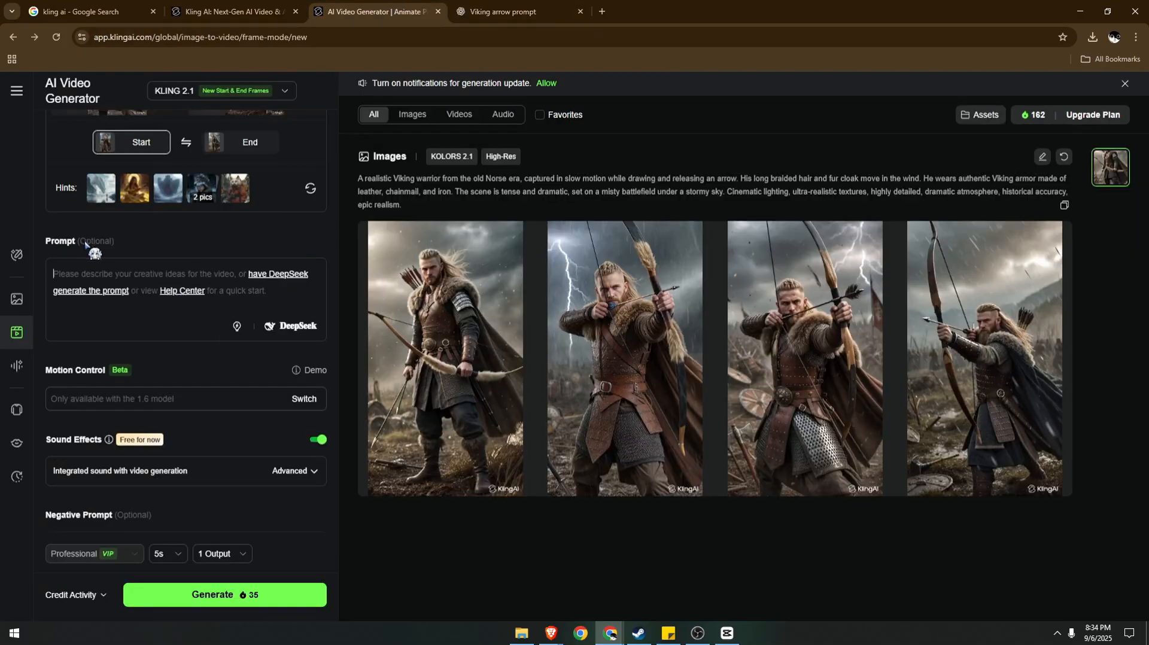
key(ctrl+v)
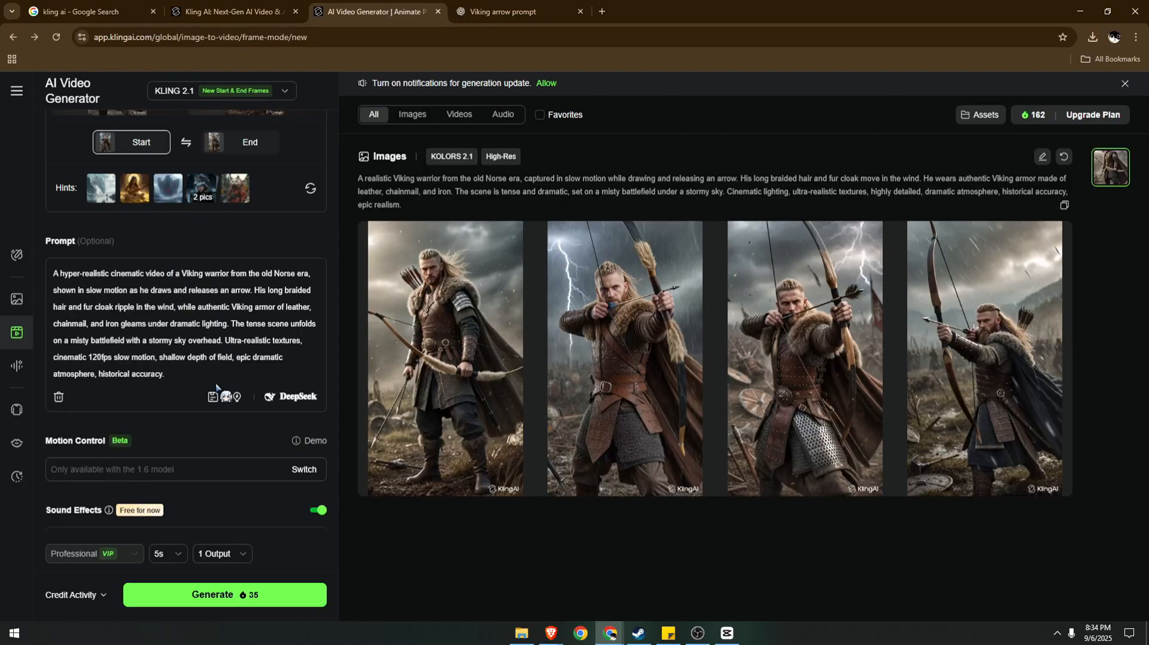
Check the duration and output-count options, keep 5s and 1 Output, and generate the video
scroll(221, 389, down, 3)
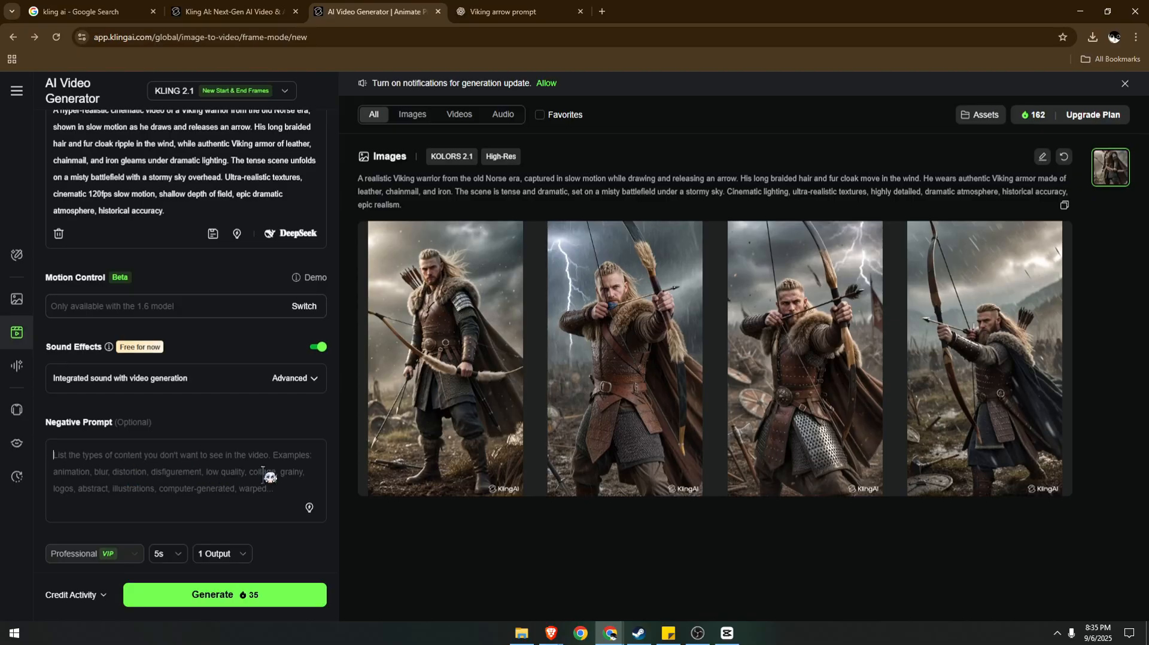
click(177, 555)
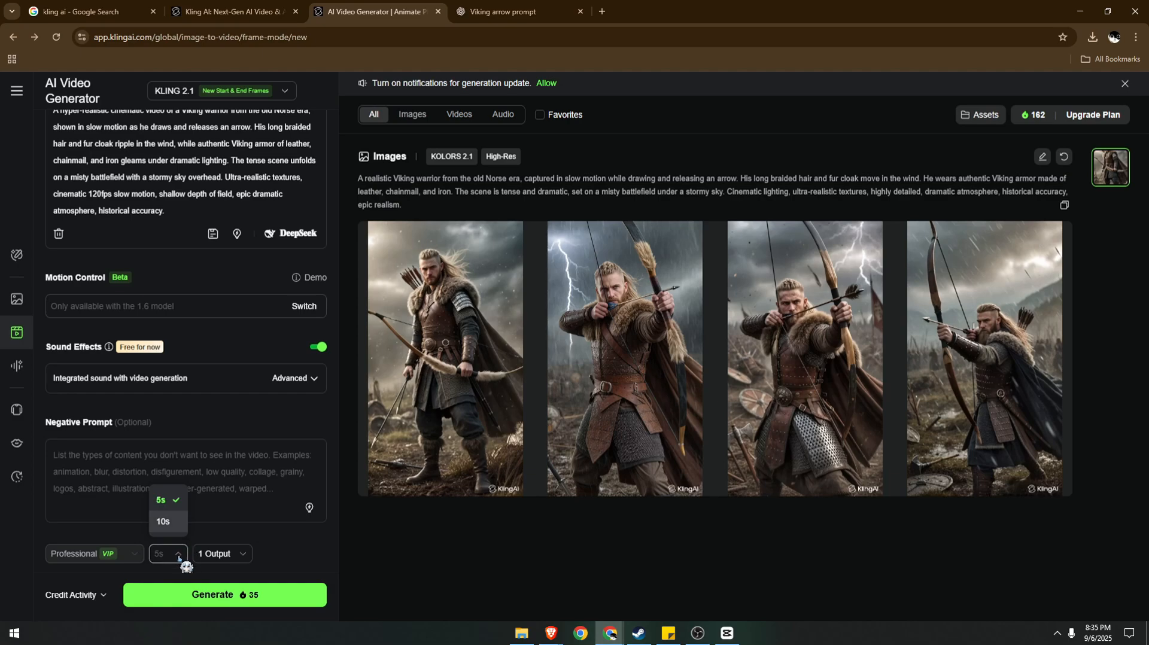
click(240, 555)
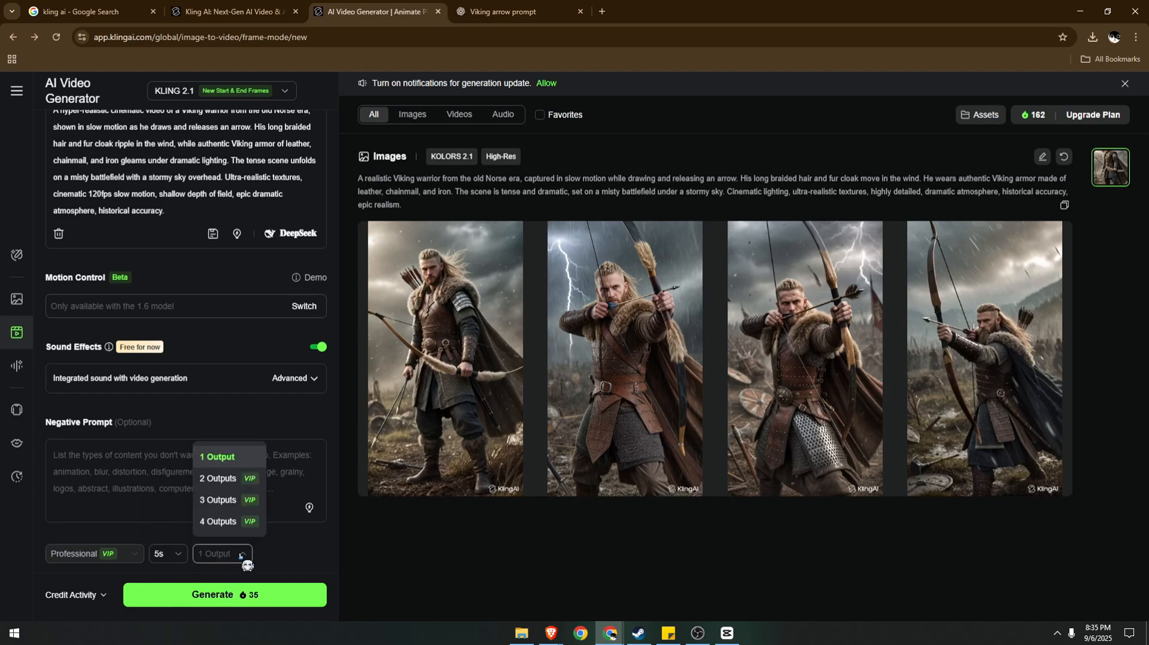
mouse_move(221, 478)
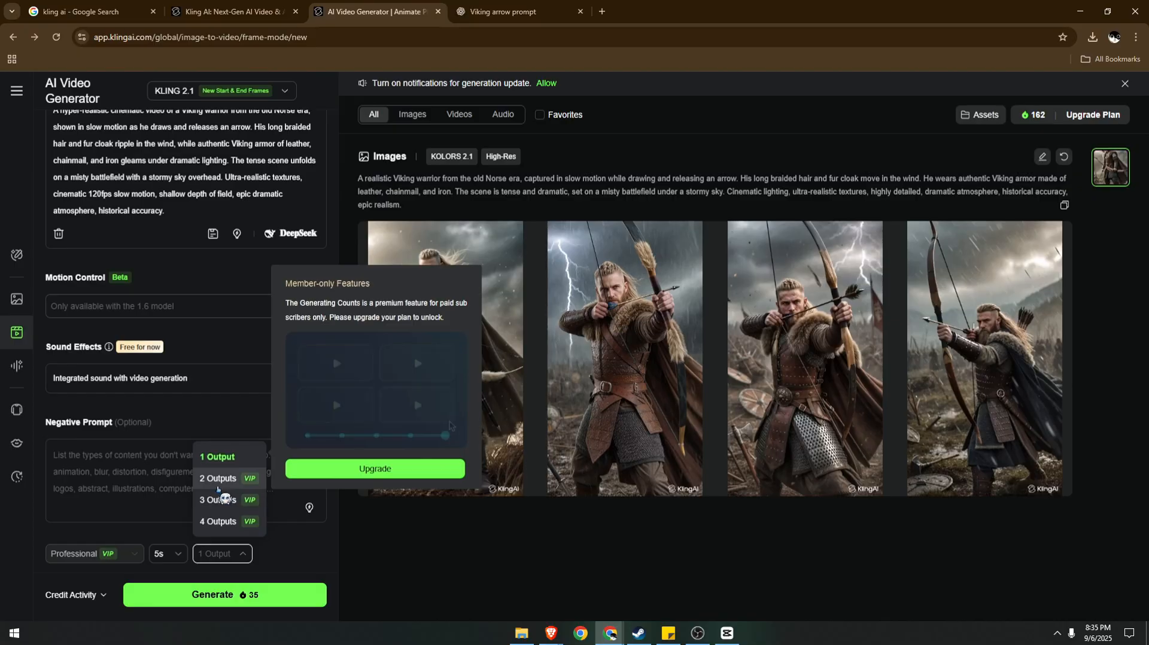
click(244, 601)
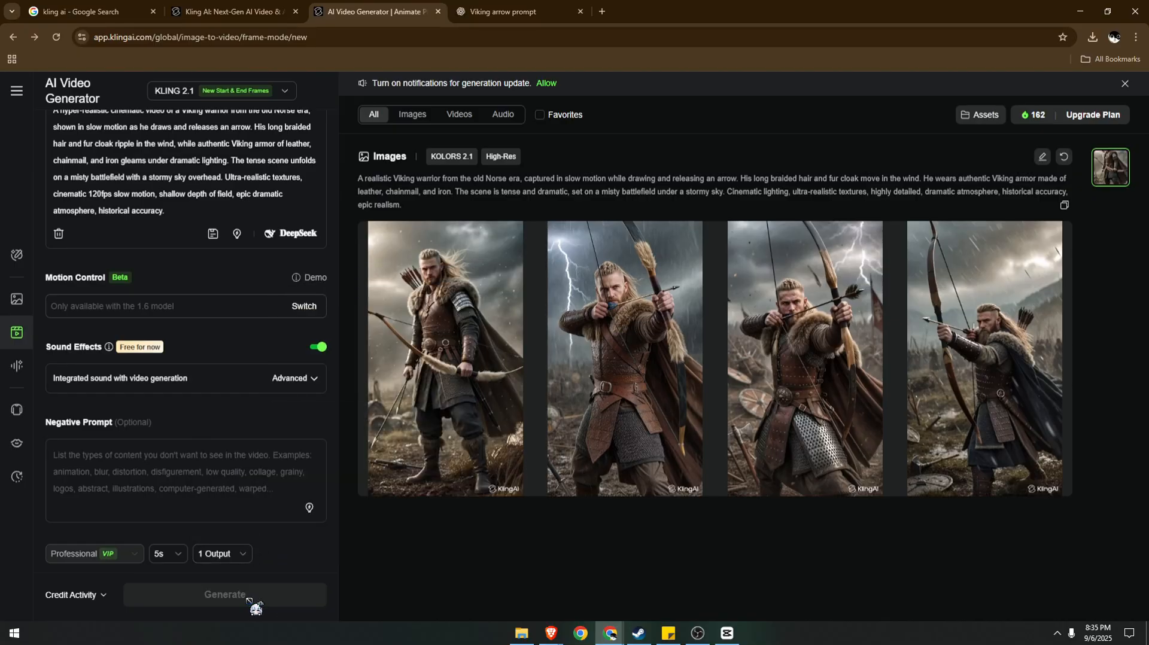
Play the generated Viking video and review the frames and prompt used for it
scroll(238, 467, up, 4)
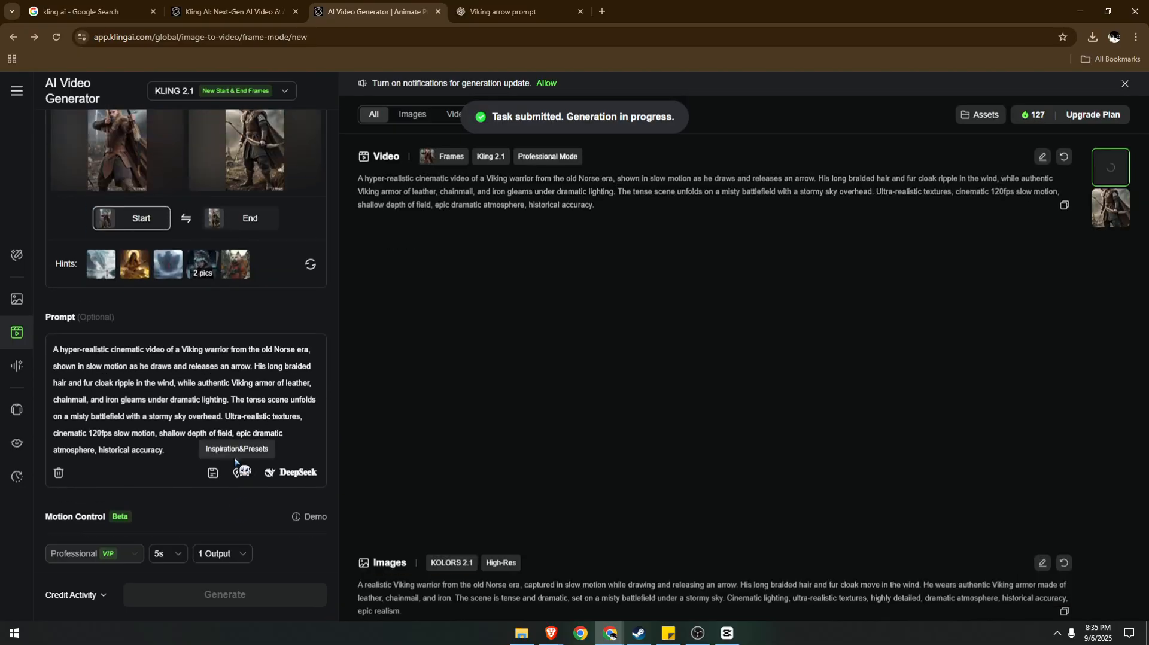
scroll(234, 461, up, 2)
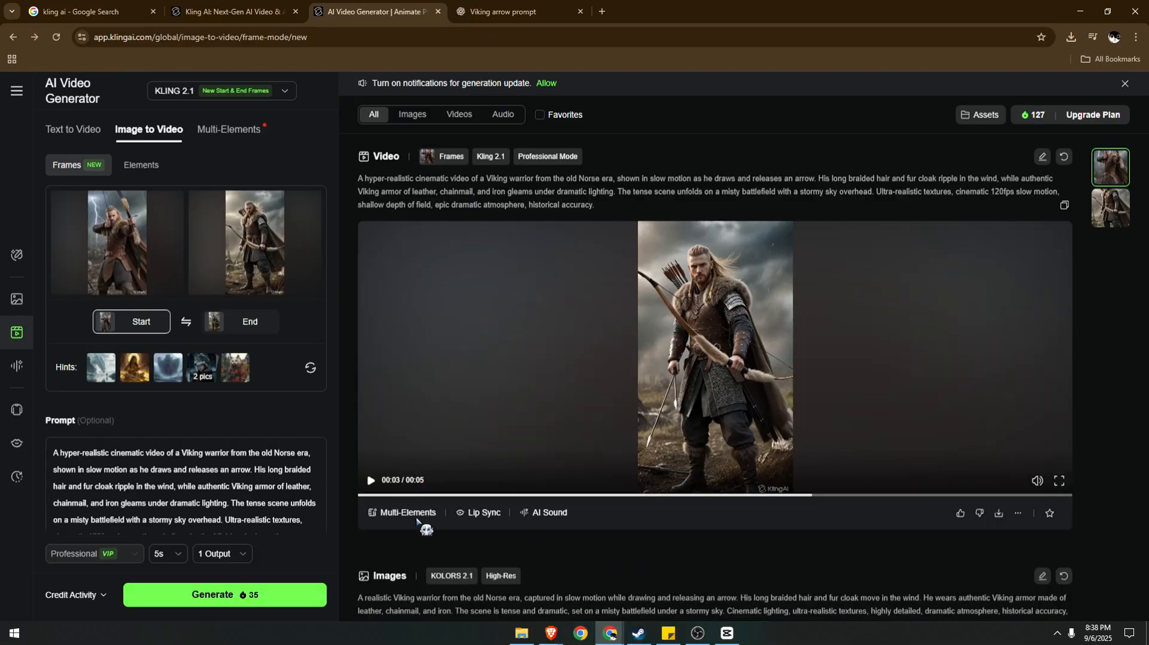
click(370, 482)
scroll(277, 479, down, 3)
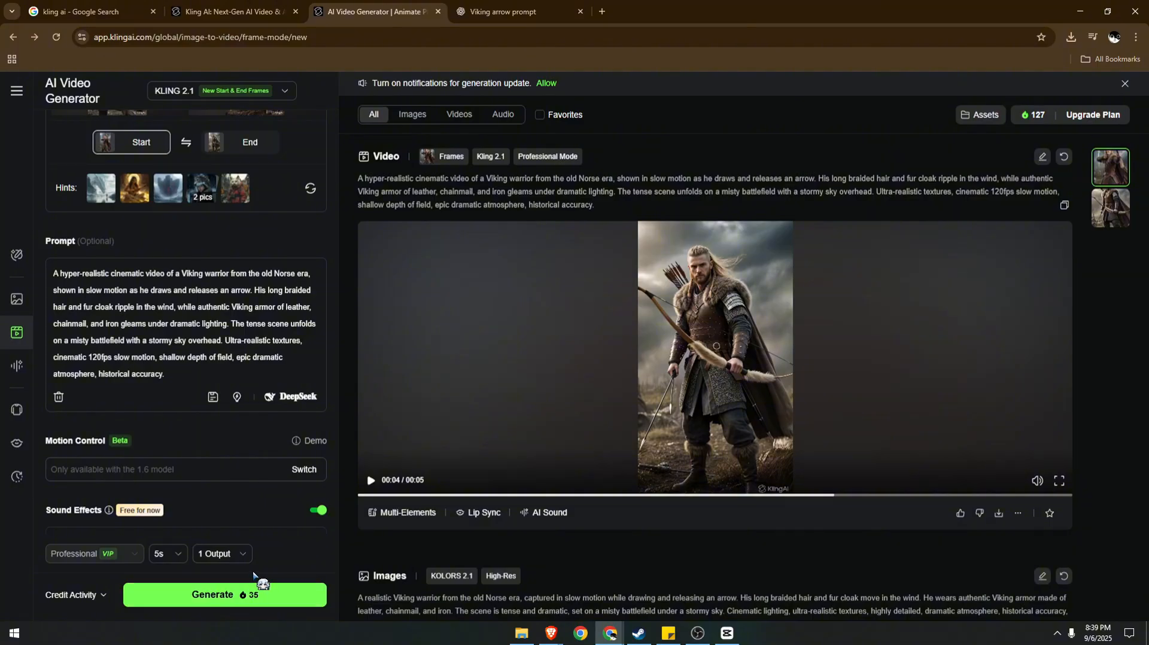
scroll(250, 497, up, 3)
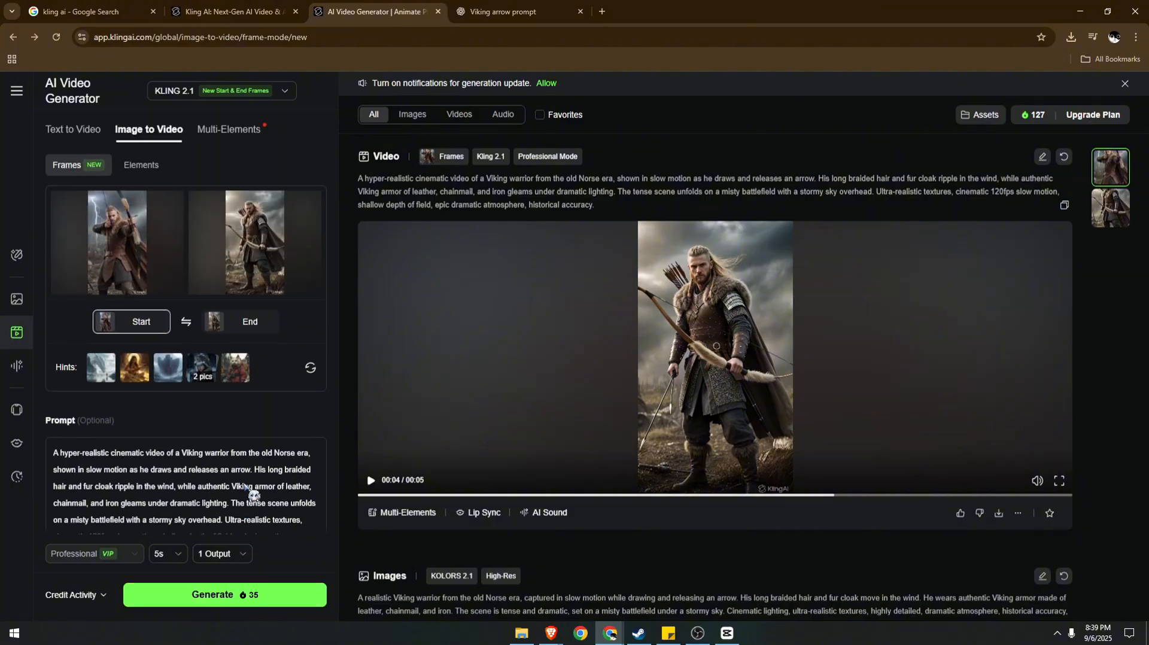
Examine the output-count choices available for another video generation
click(245, 555)
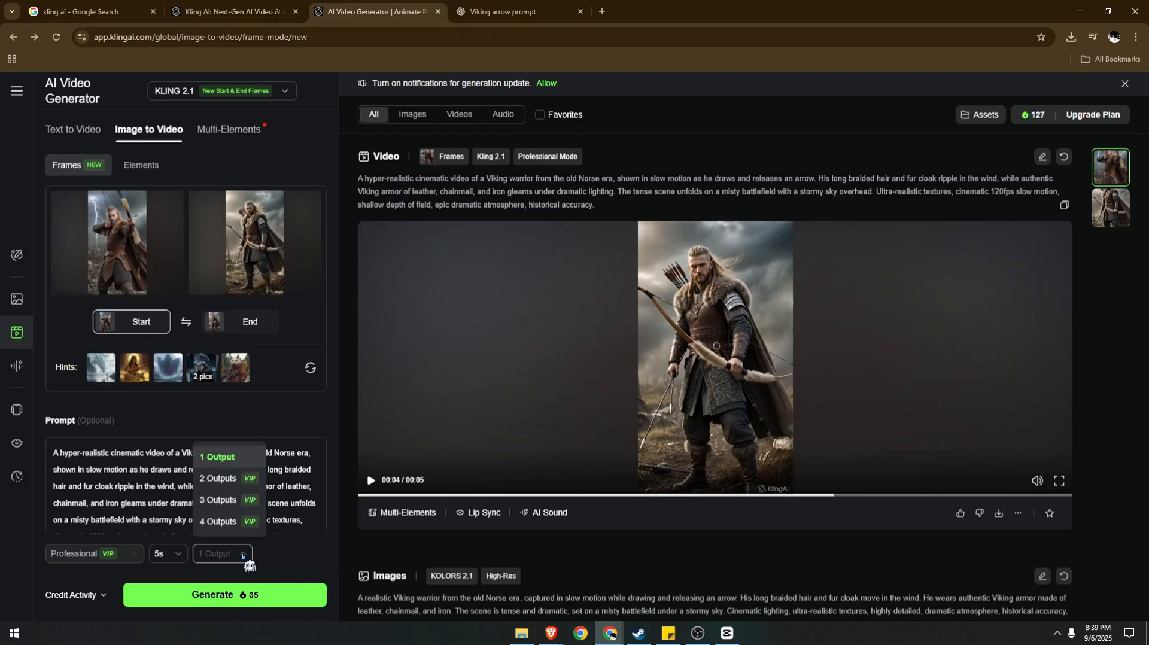
mouse_move(232, 488)
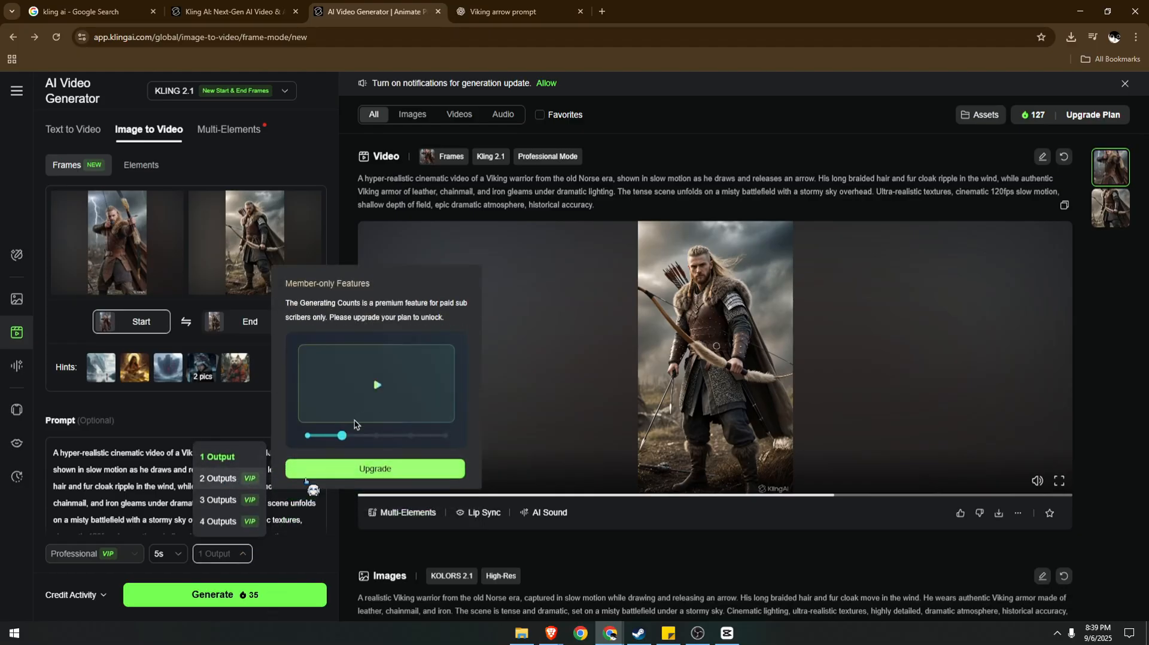
click(638, 553)
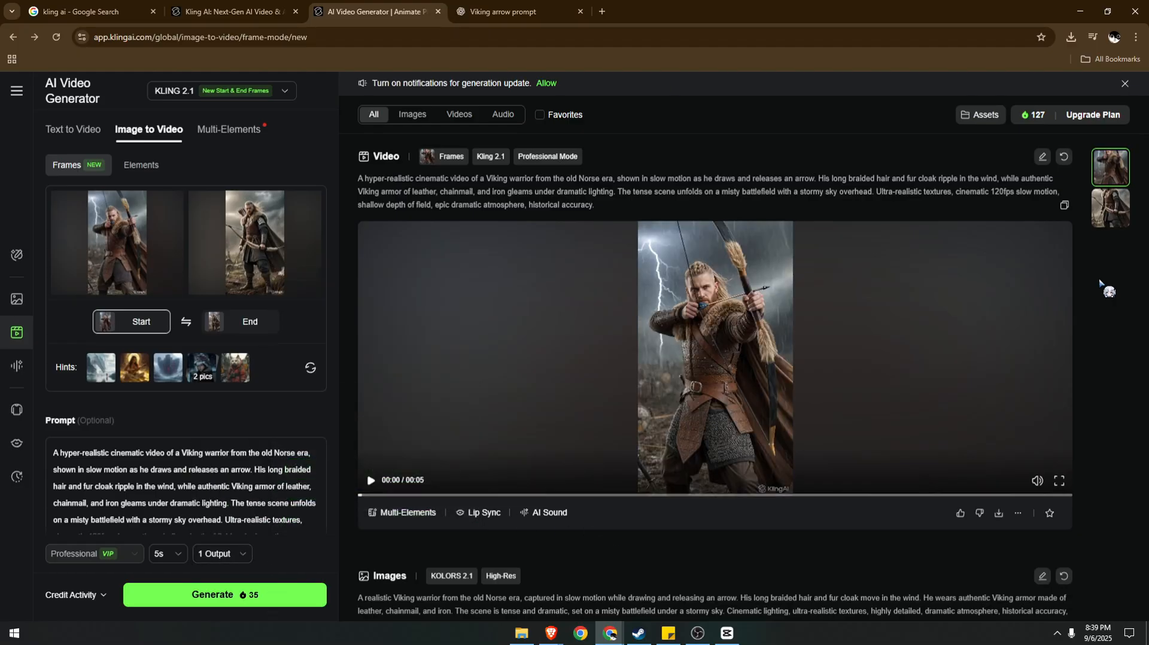